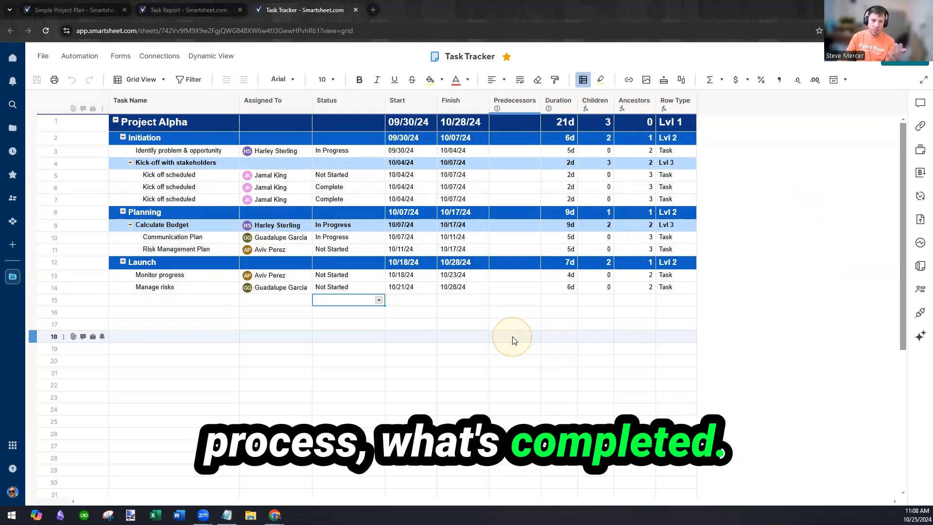
# - Add a rule that gives Status 'Not Started' rows a gray background
pyautogui.click(583, 80)
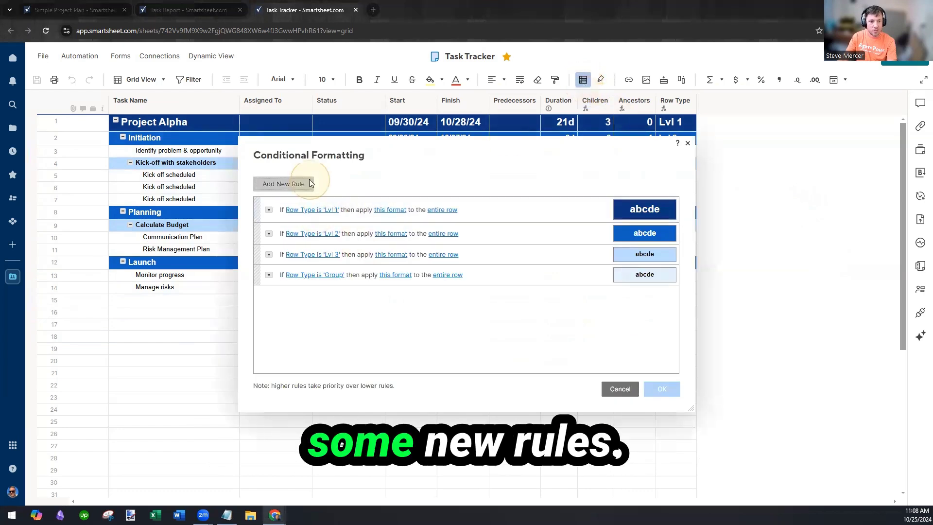
pyautogui.click(311, 296)
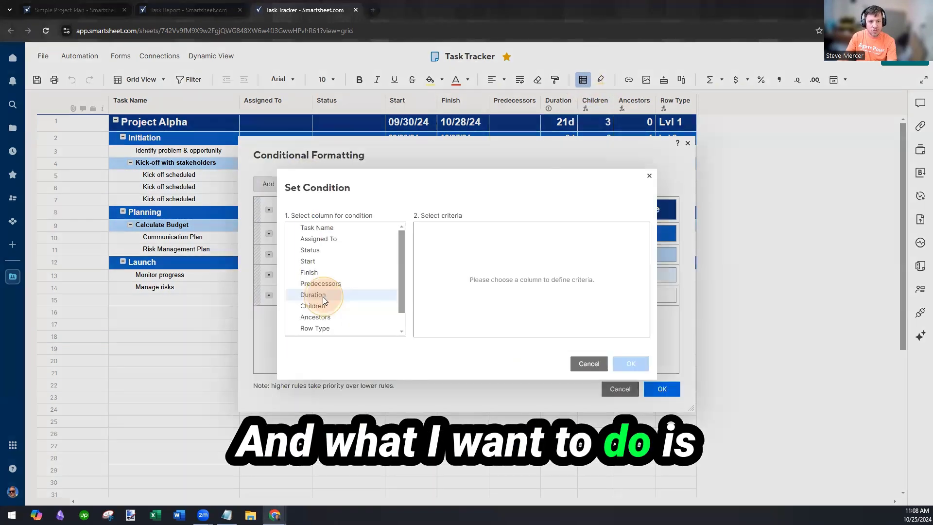
pyautogui.click(346, 250)
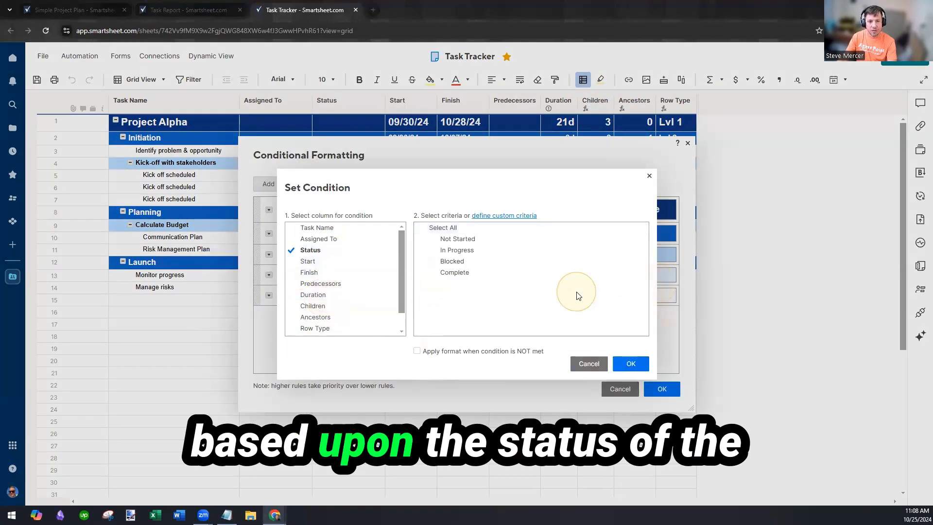
pyautogui.click(631, 363)
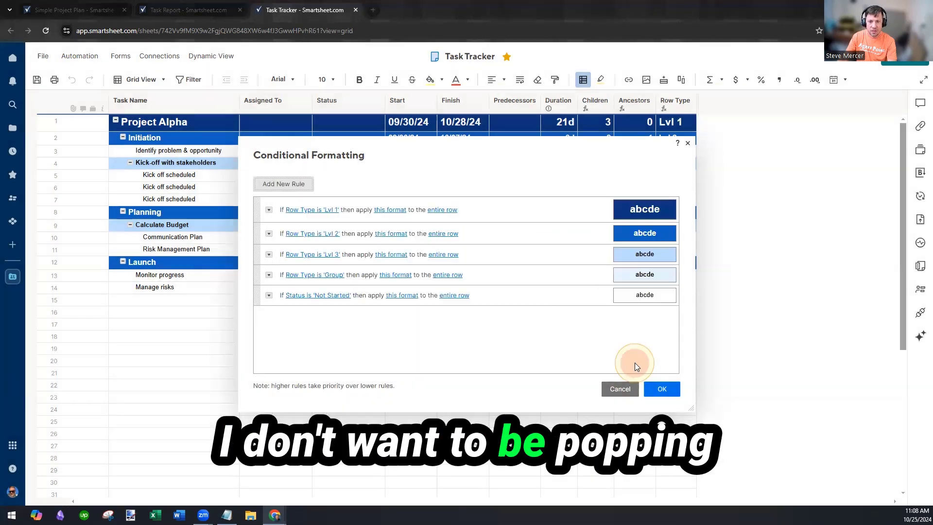
pyautogui.click(402, 296)
pyautogui.click(432, 380)
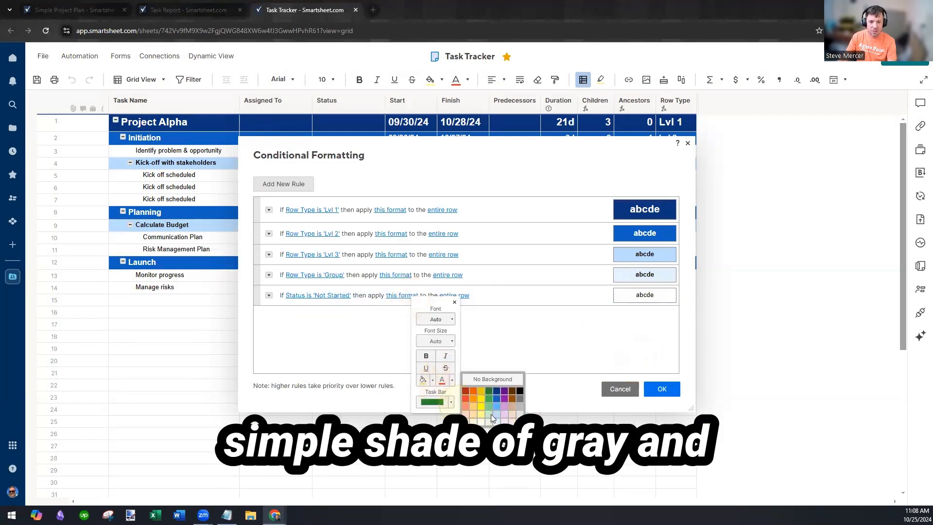
pyautogui.click(519, 414)
# - Duplicate the Not Started rule and change its condition to In Progress only
pyautogui.click(269, 295)
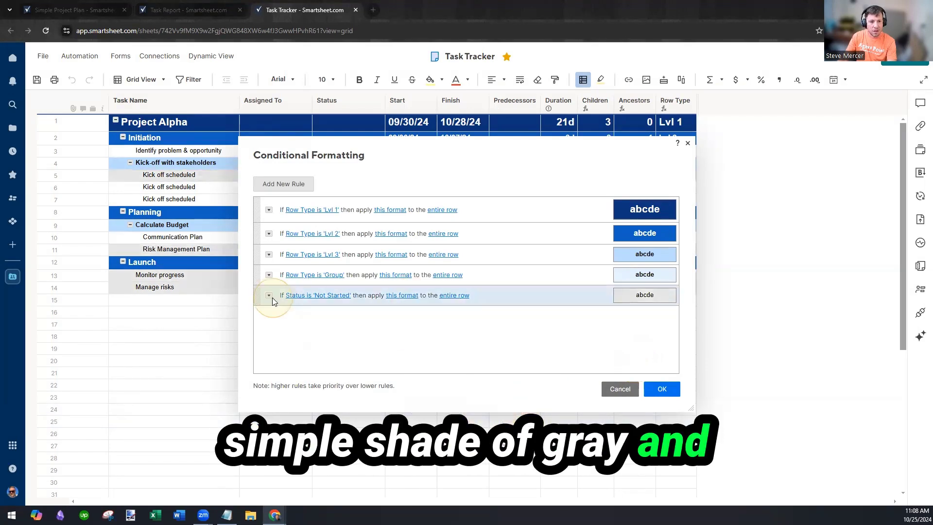
pyautogui.click(269, 295)
pyautogui.click(301, 330)
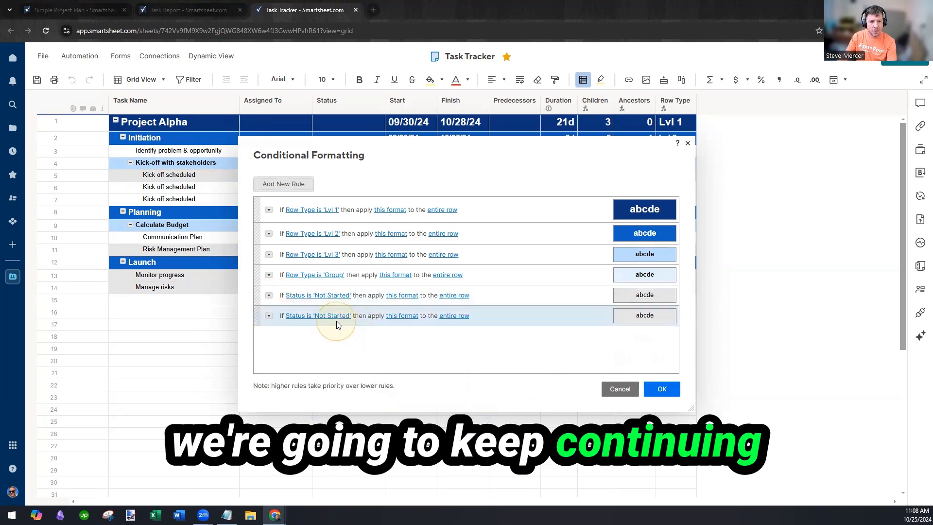
pyautogui.click(318, 316)
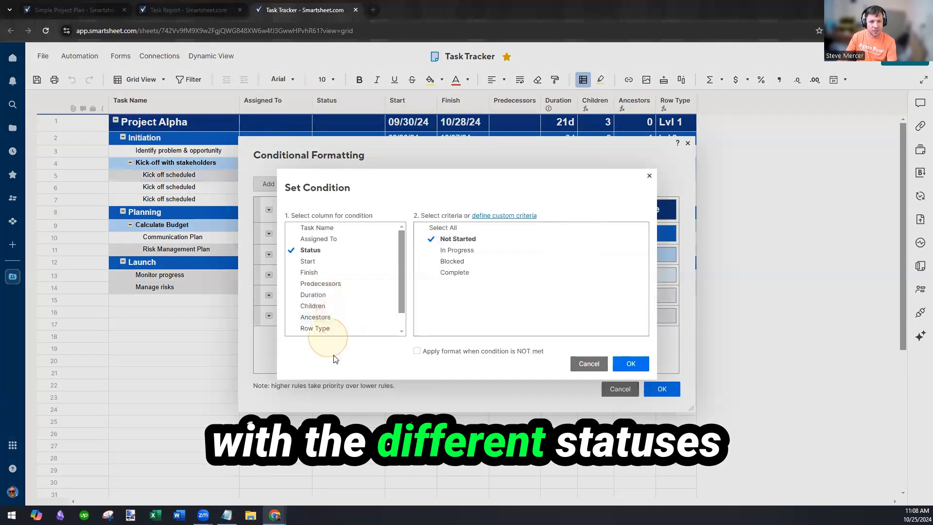
pyautogui.click(474, 250)
pyautogui.click(476, 238)
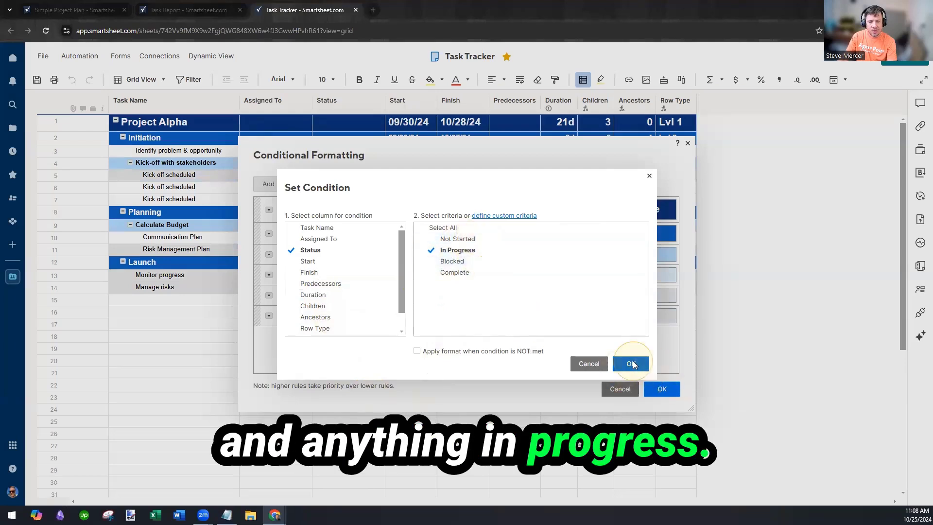
pyautogui.click(631, 363)
pyautogui.click(408, 317)
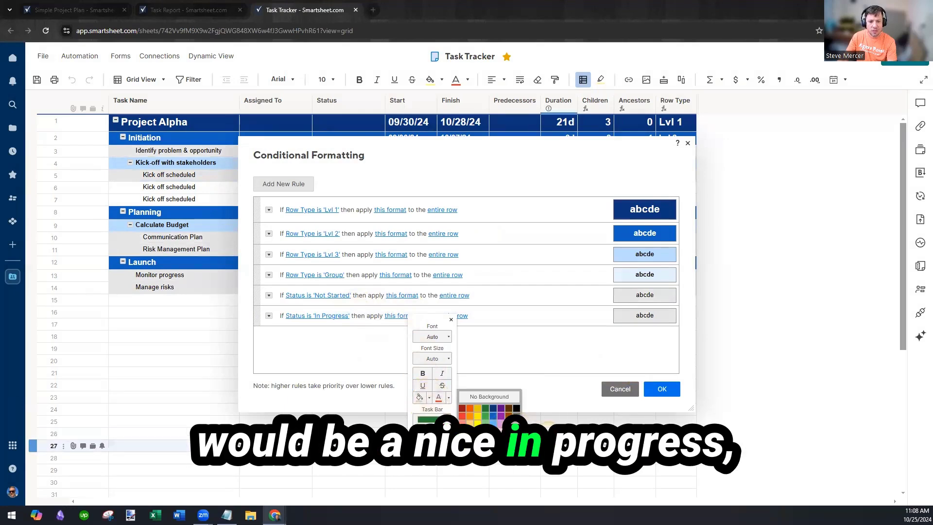
# - Fill In Progress rows light green, then clone the rule as a Blocked rule with pink fill
pyautogui.click(484, 423)
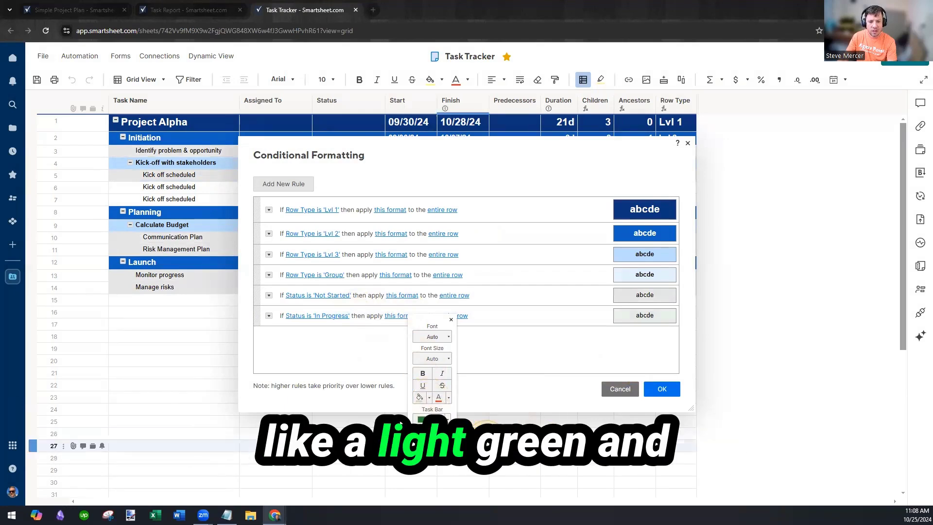
pyautogui.click(268, 316)
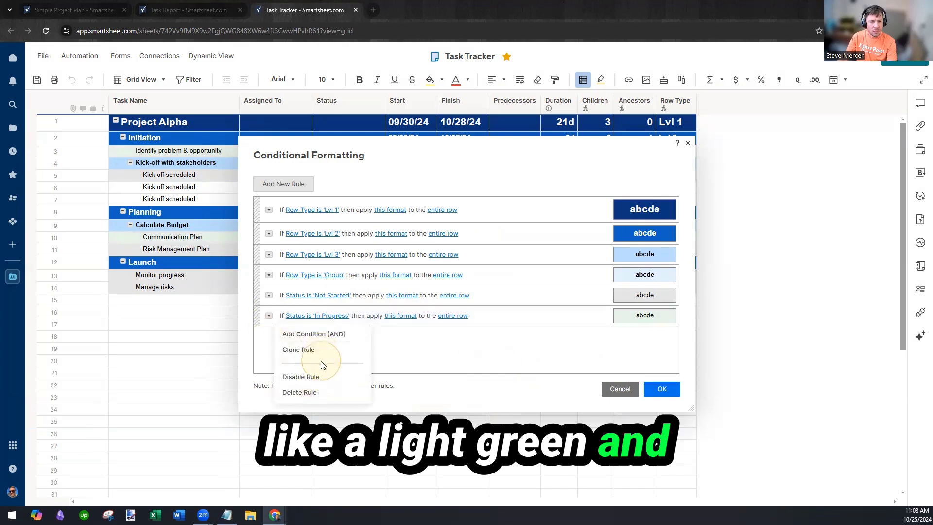
pyautogui.click(311, 349)
pyautogui.click(317, 335)
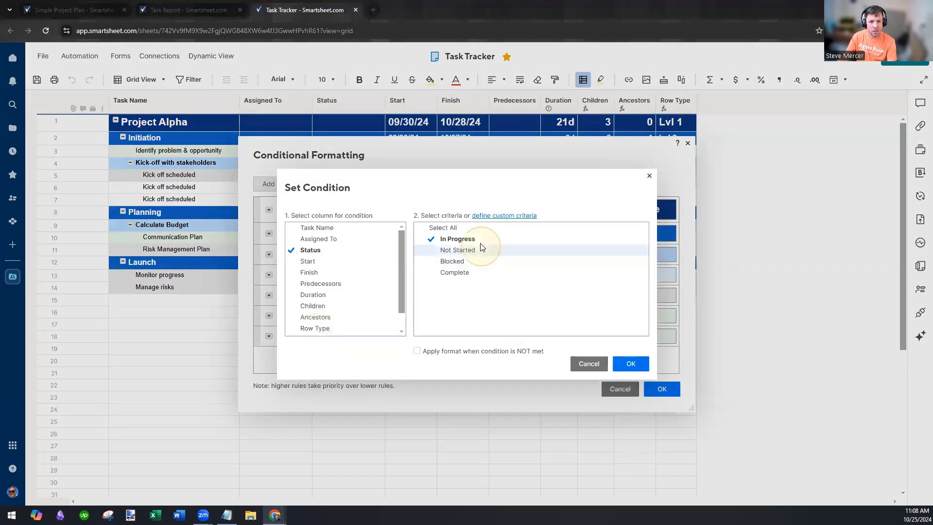
pyautogui.click(482, 261)
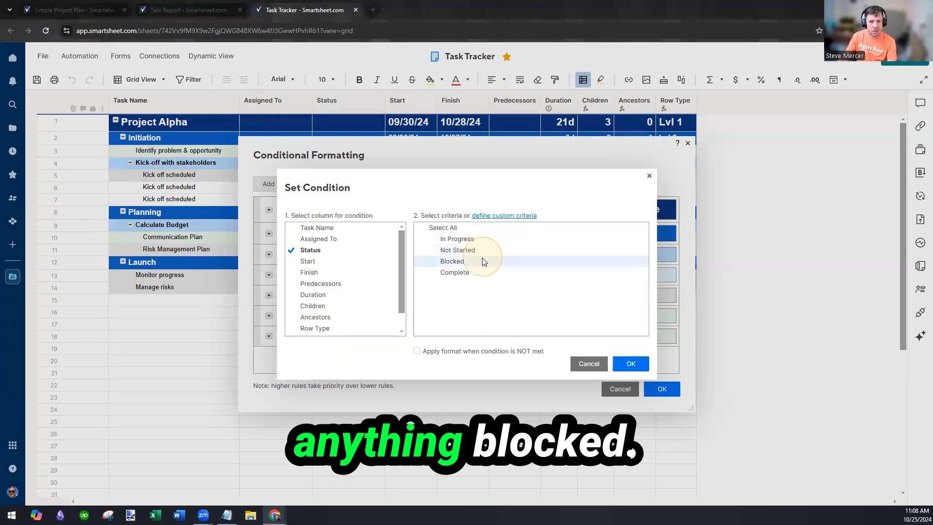
pyautogui.click(630, 364)
pyautogui.click(386, 339)
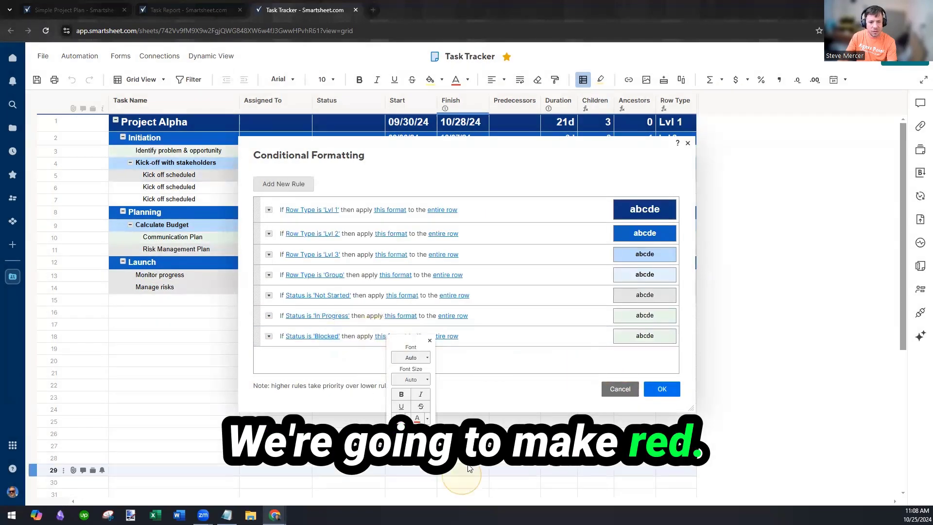
pyautogui.click(408, 419)
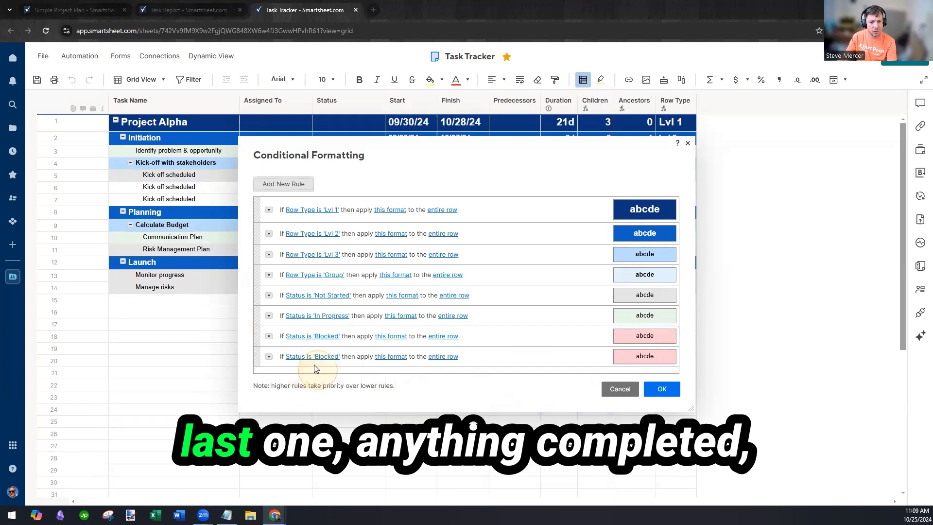
# - Set the copied rule to Complete with a light blue fill and apply all rules
pyautogui.click(312, 356)
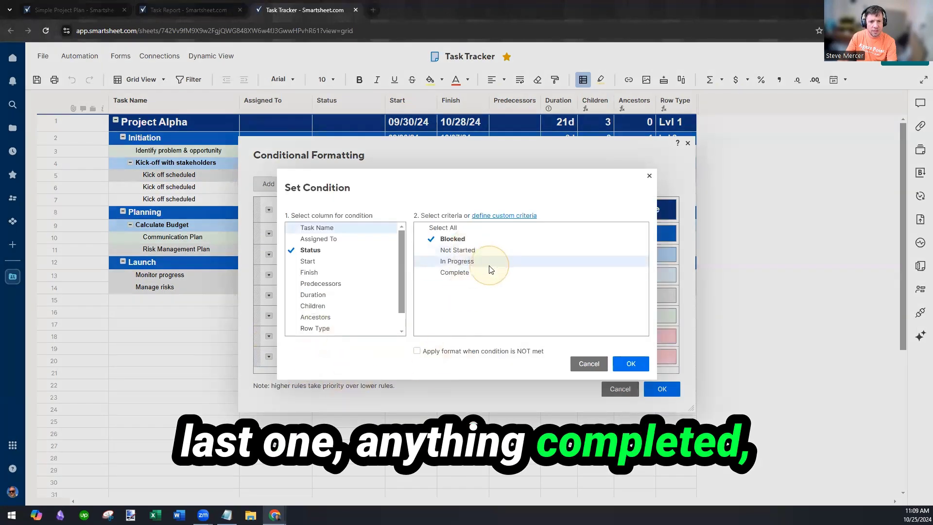
pyautogui.click(489, 279)
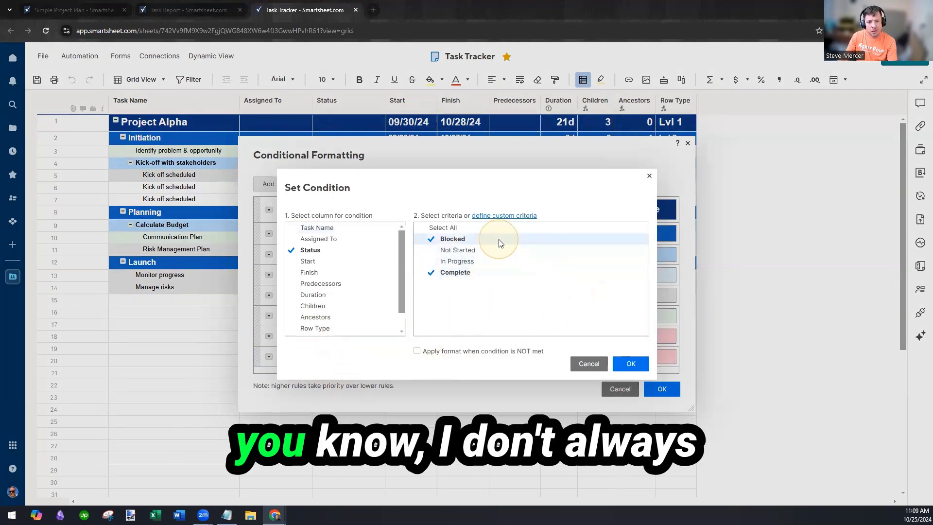
pyautogui.click(631, 364)
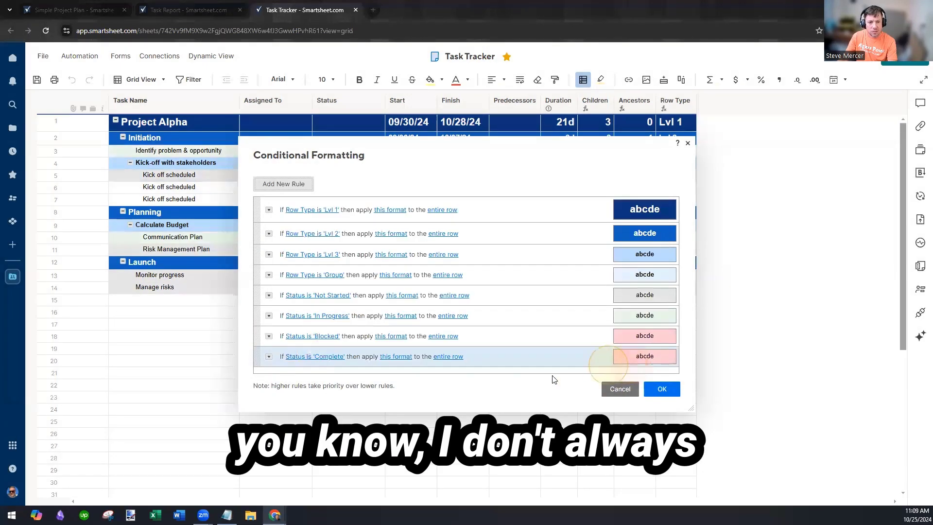
pyautogui.click(396, 356)
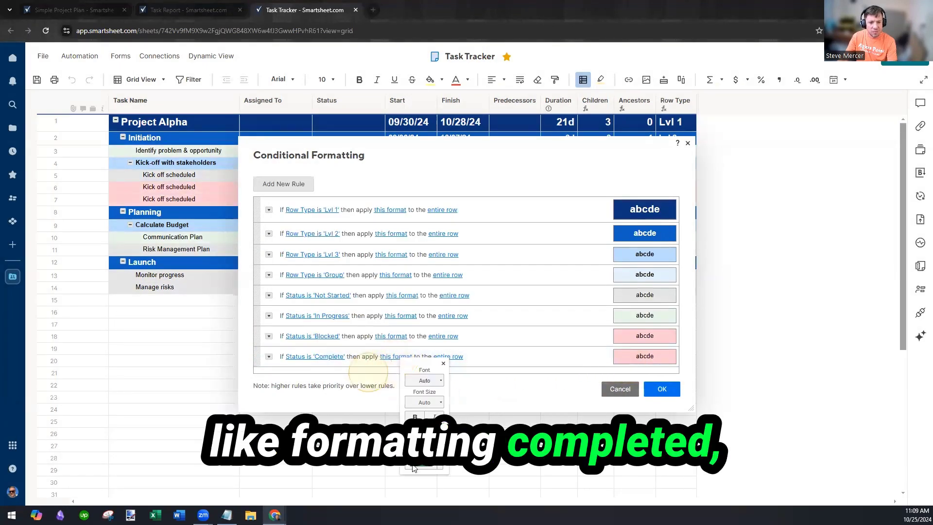
pyautogui.click(440, 462)
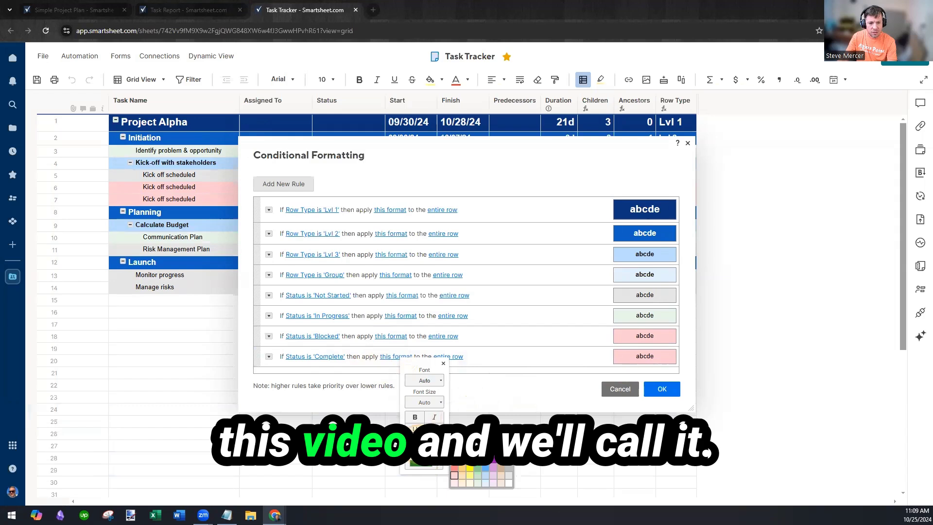
pyautogui.click(484, 483)
pyautogui.click(662, 389)
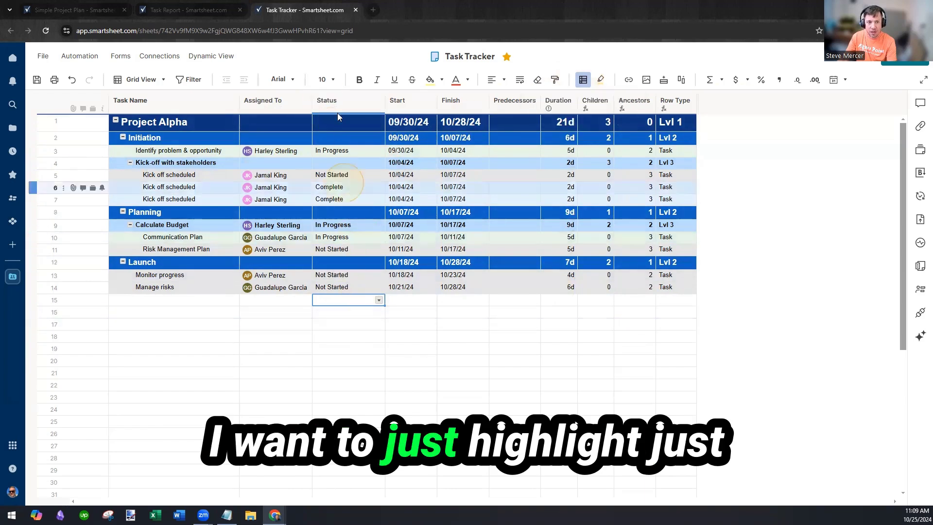
# - Restrict the Not Started, In Progress and Blocked rules to format only the Status column
pyautogui.click(583, 81)
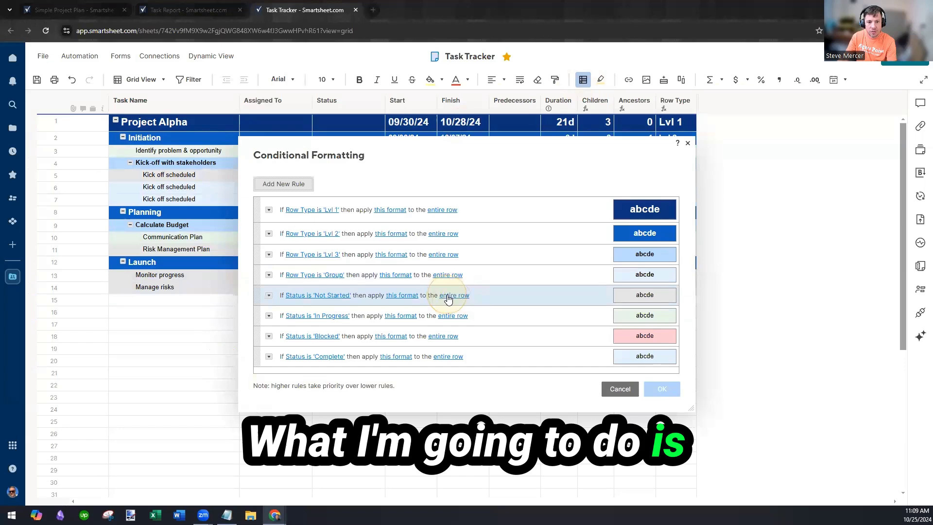
pyautogui.click(454, 296)
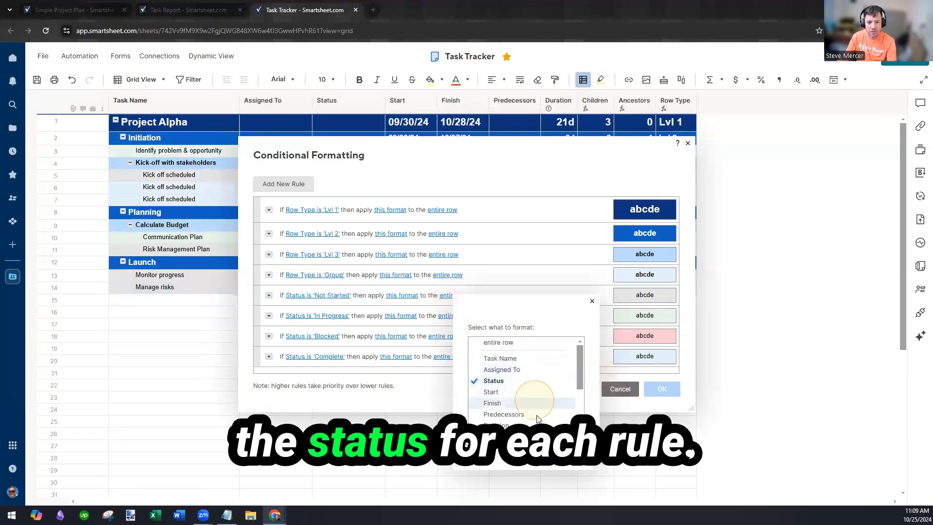
pyautogui.click(566, 446)
pyautogui.click(454, 315)
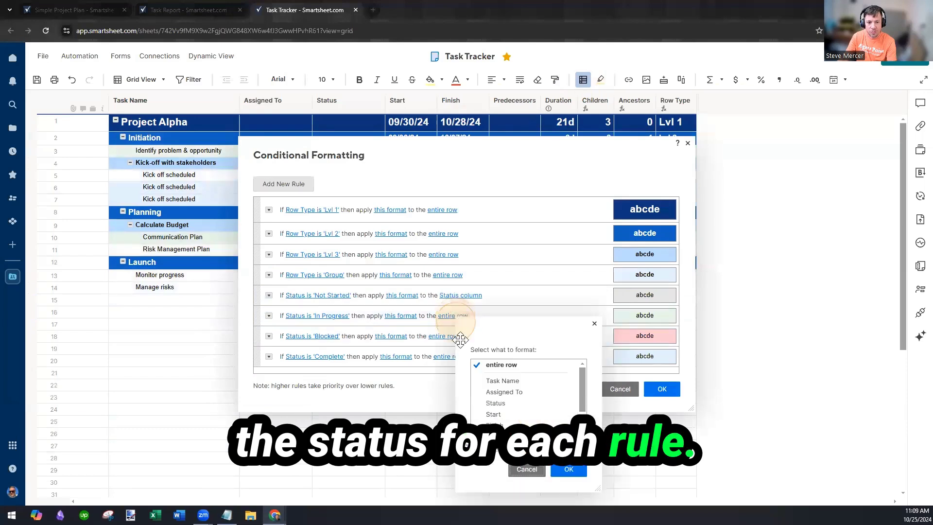
pyautogui.click(539, 404)
pyautogui.click(569, 469)
pyautogui.click(443, 335)
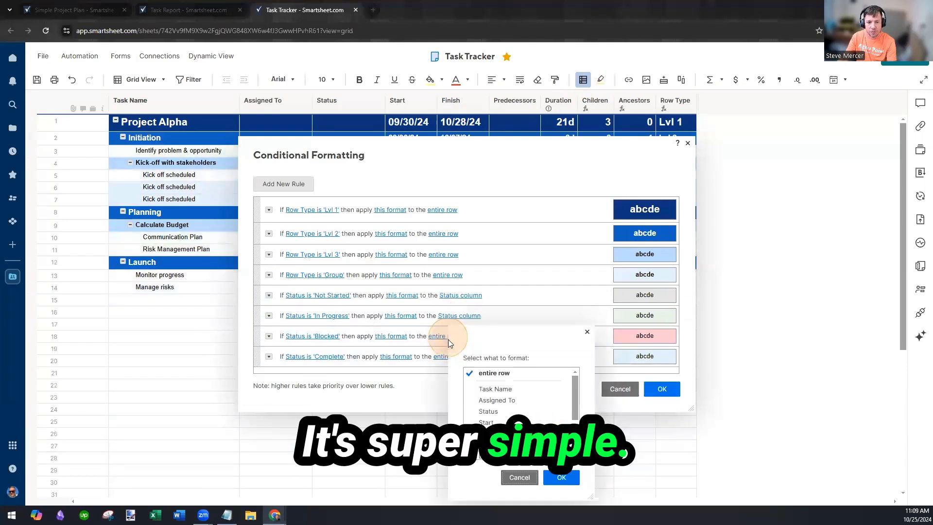
pyautogui.click(488, 411)
pyautogui.click(561, 477)
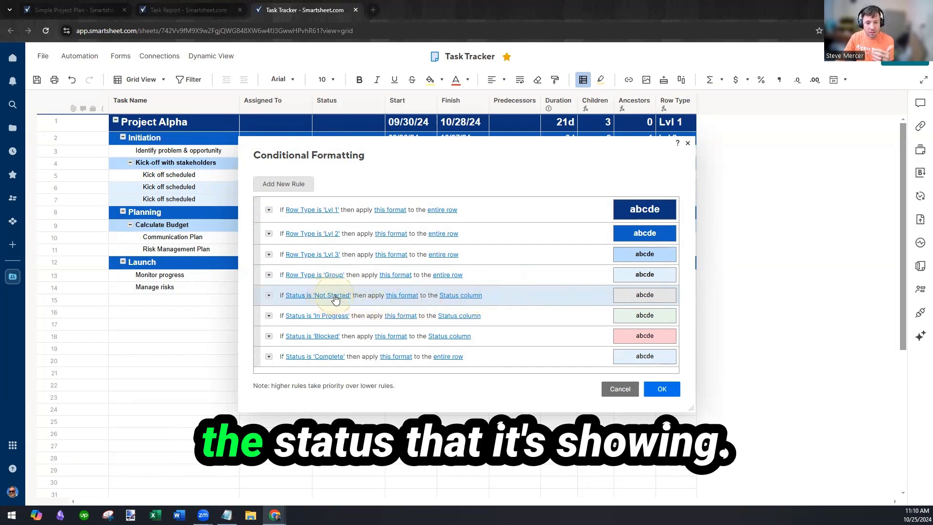
# - Apply the updated rules, then limit the Complete rule to the Status column as well
pyautogui.click(664, 389)
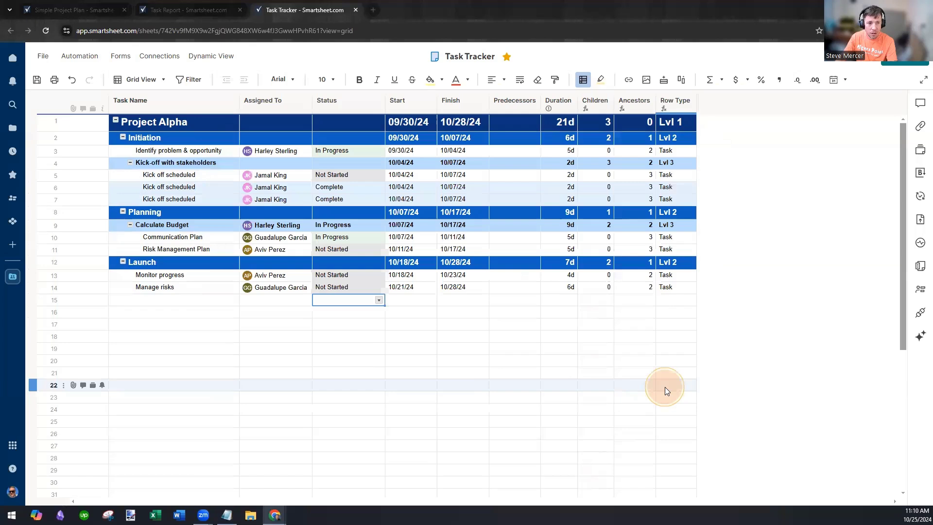
pyautogui.click(370, 237)
pyautogui.click(600, 79)
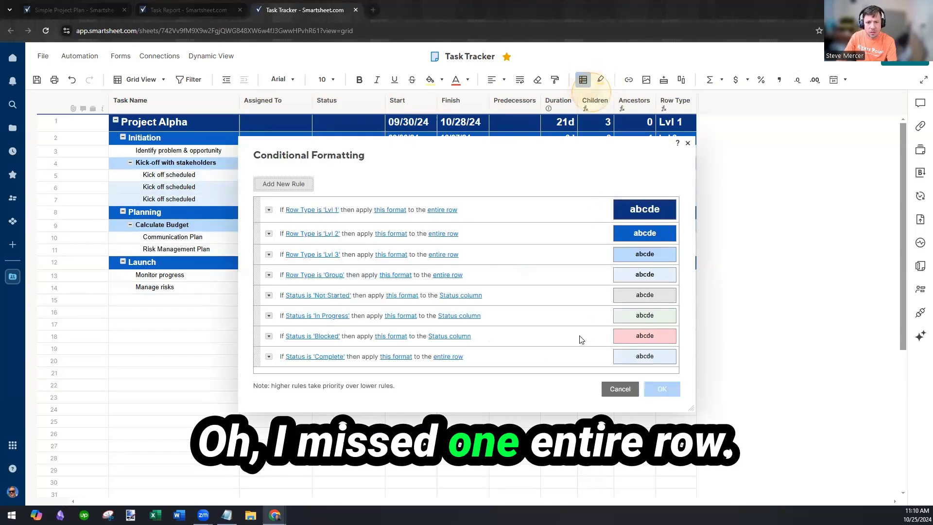
pyautogui.click(454, 359)
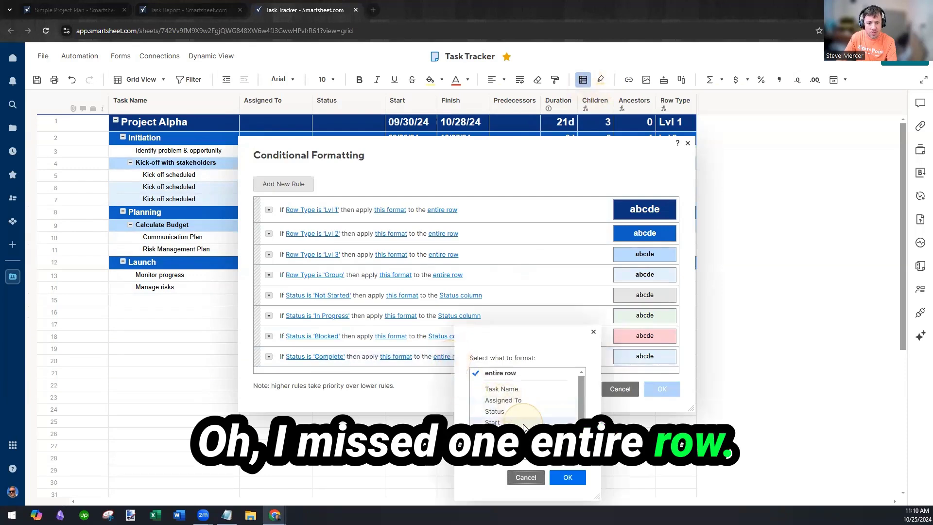
pyautogui.click(428, 392)
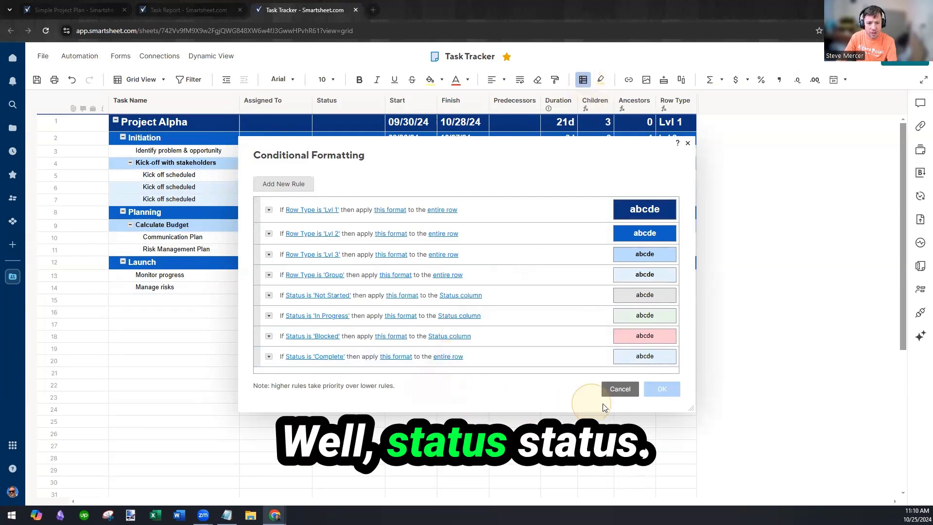
pyautogui.click(443, 357)
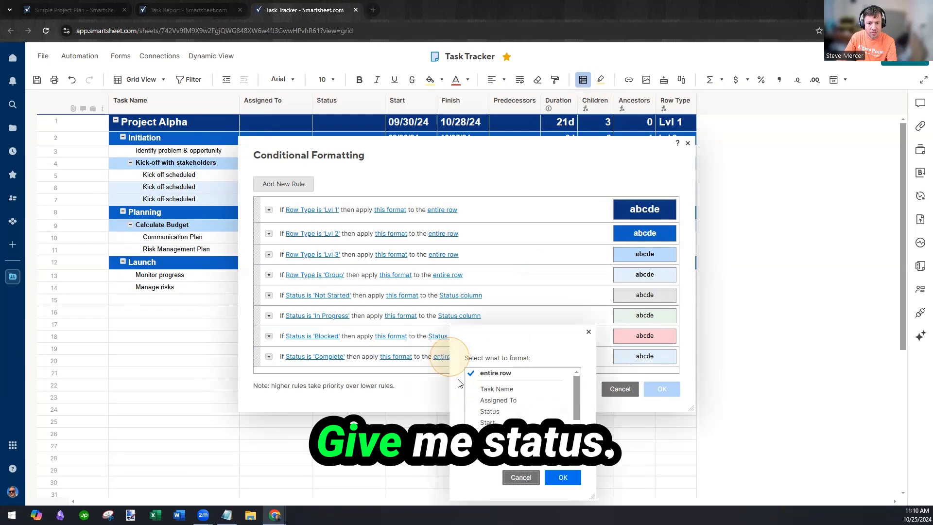
pyautogui.click(562, 477)
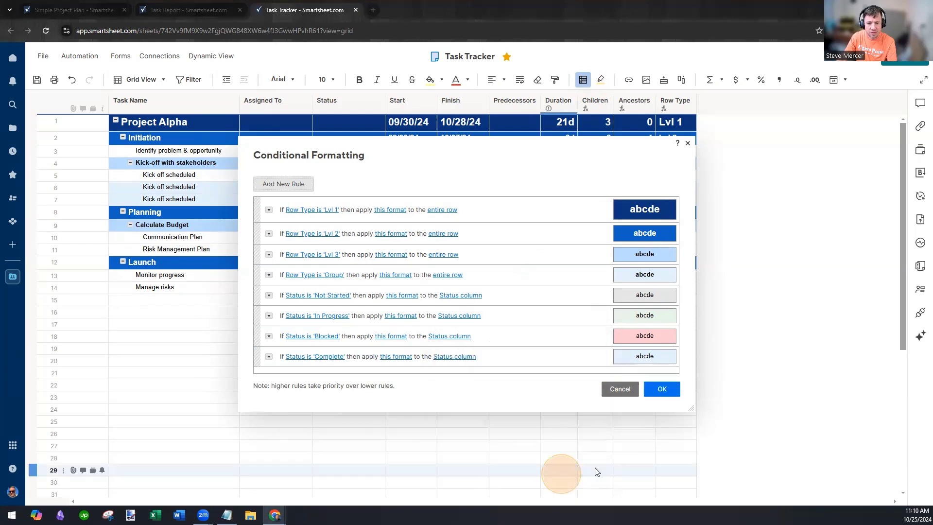
pyautogui.click(661, 388)
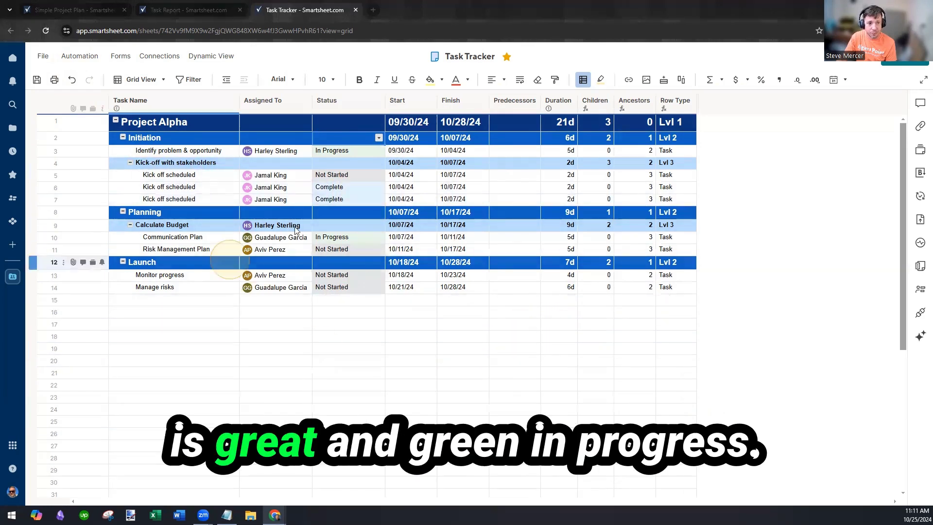
pyautogui.click(361, 286)
pyautogui.click(385, 316)
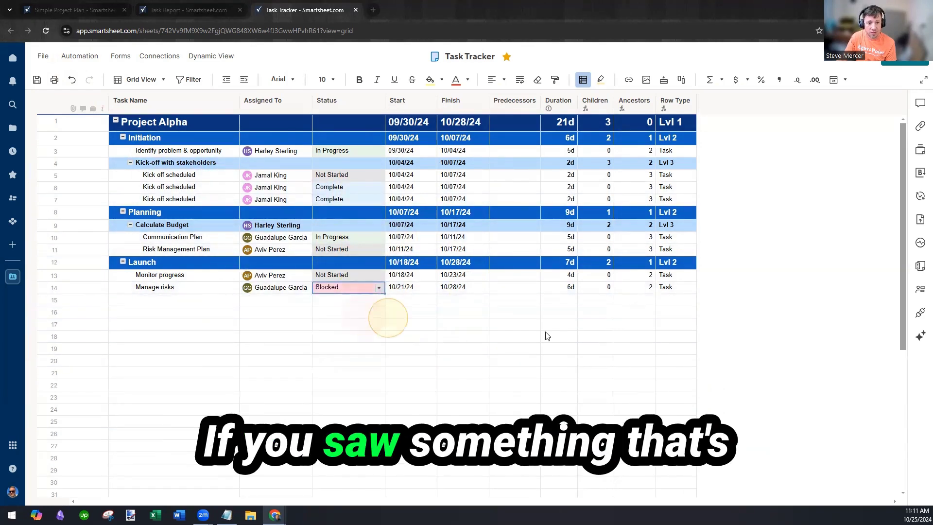
pyautogui.click(572, 329)
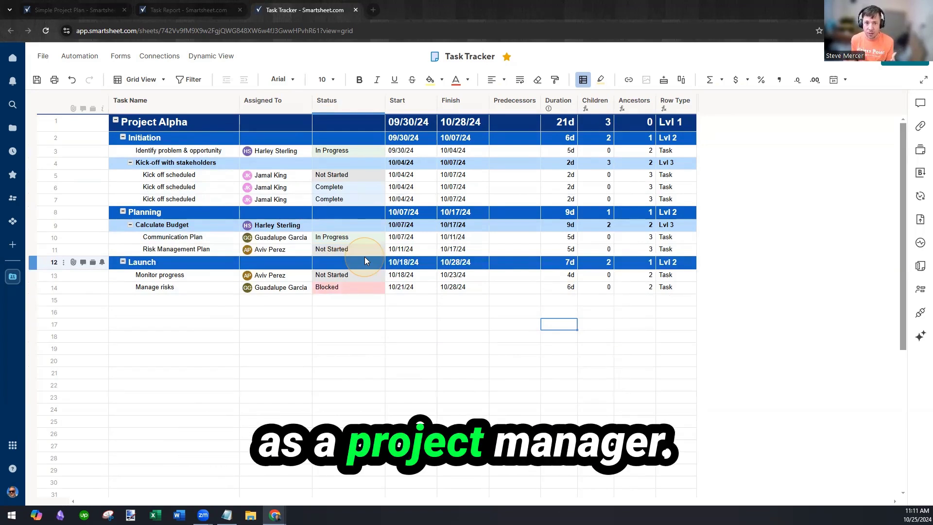
# - Add a blank rule, leave its condition unset, and cancel the Conditional Formatting dialog
pyautogui.click(583, 79)
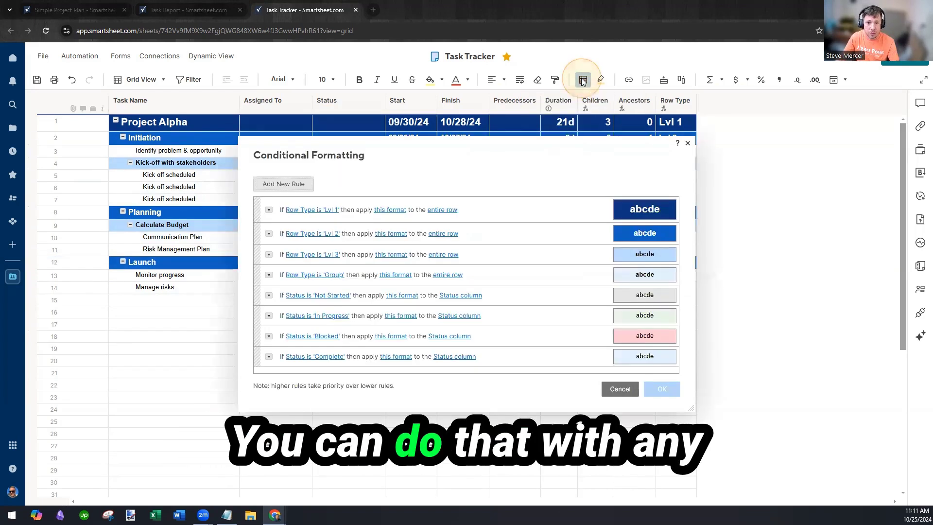
pyautogui.click(298, 186)
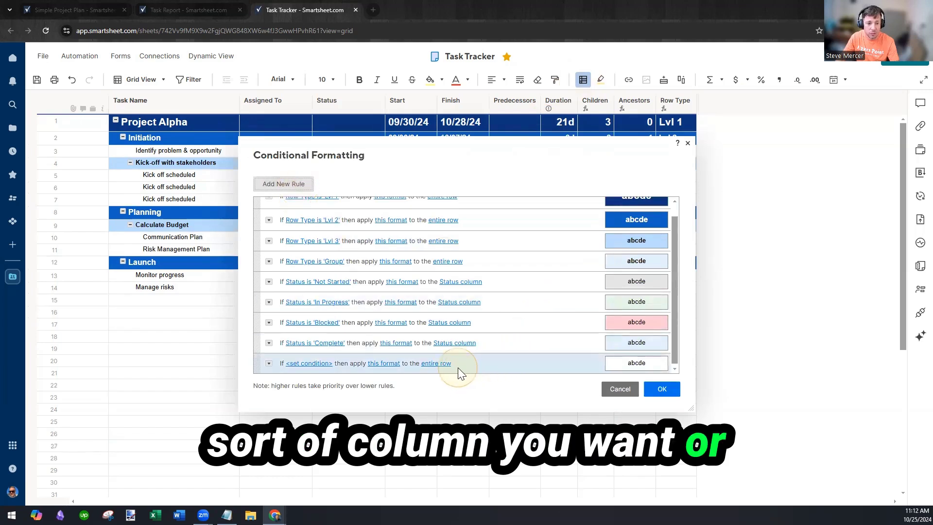
pyautogui.click(309, 363)
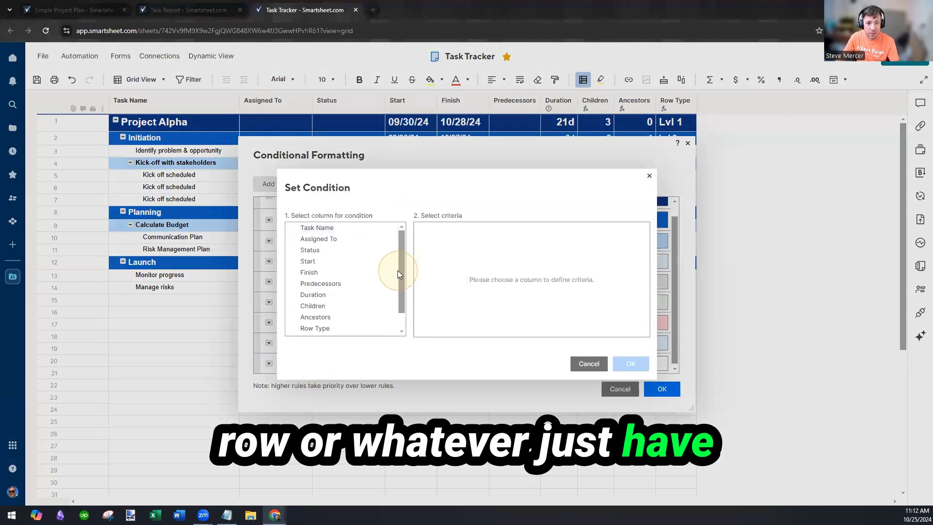
pyautogui.scroll(-1, 399, 277)
pyautogui.scroll(1, 402, 275)
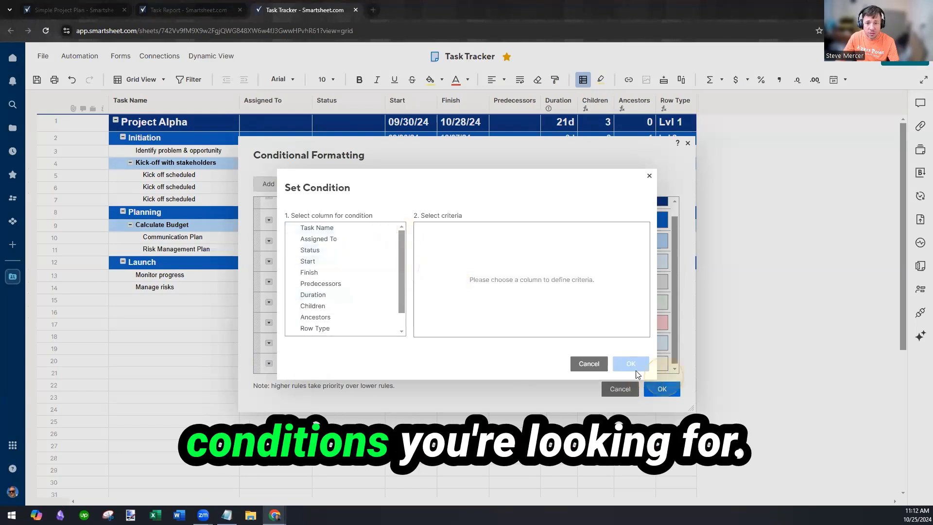
pyautogui.click(589, 364)
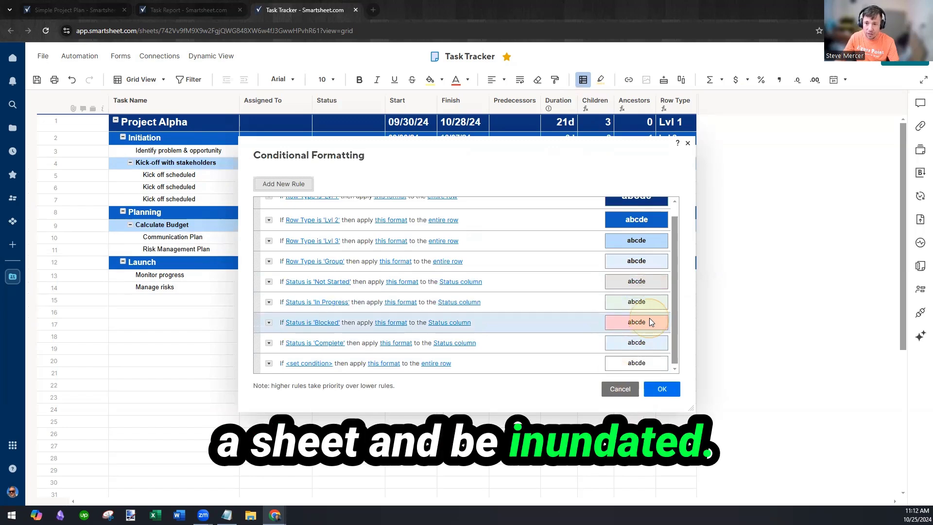
pyautogui.click(629, 389)
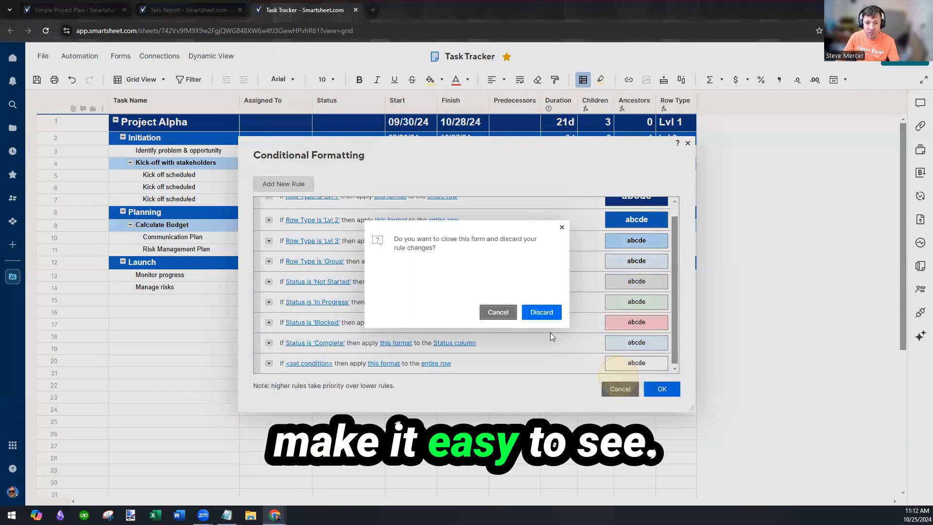